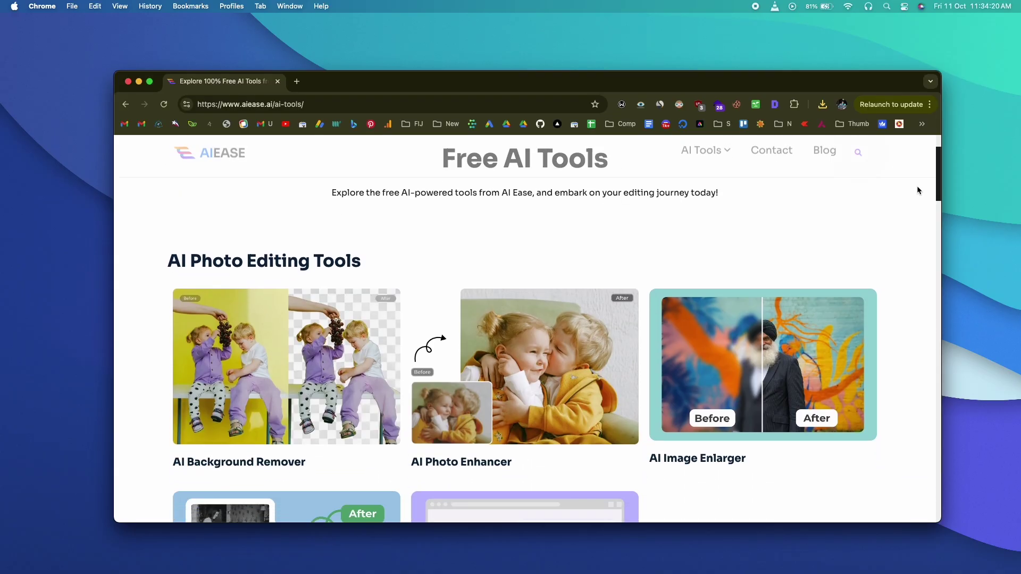
Step: Scroll down the tools list to reach the AI Ease home page
scroll(917, 190, down, 7)
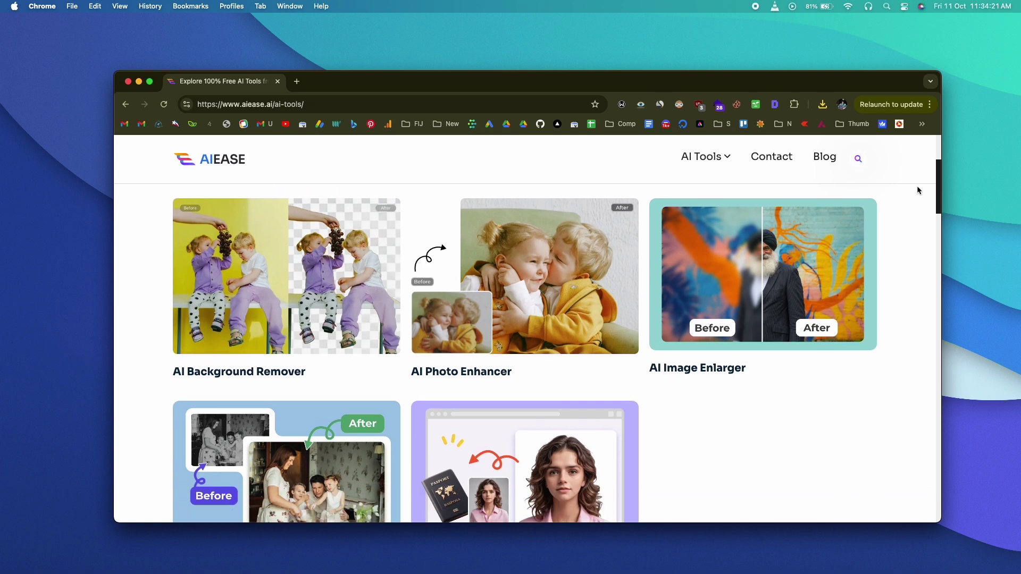
scroll(918, 189, down, 8)
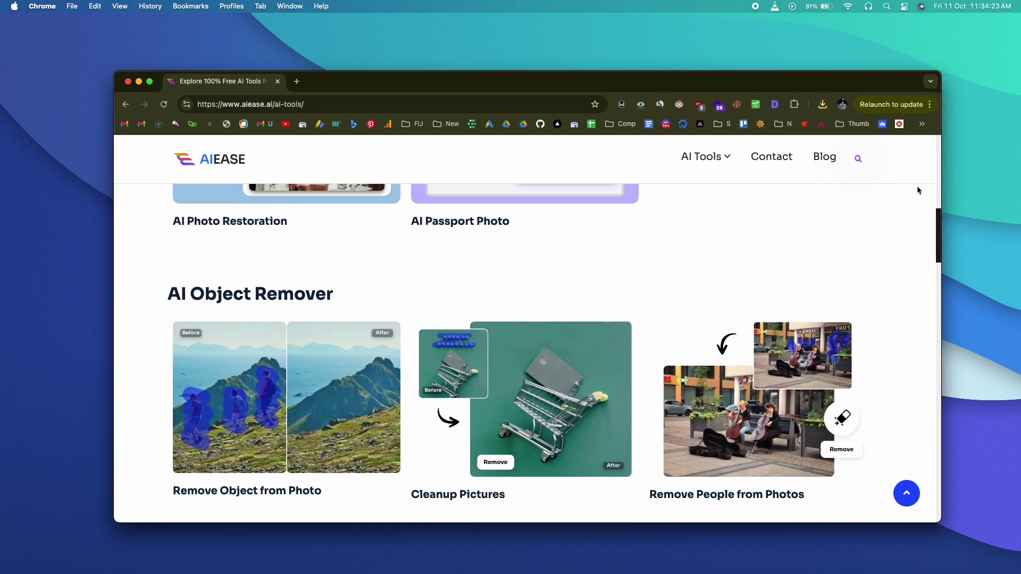
scroll(917, 190, down, 3)
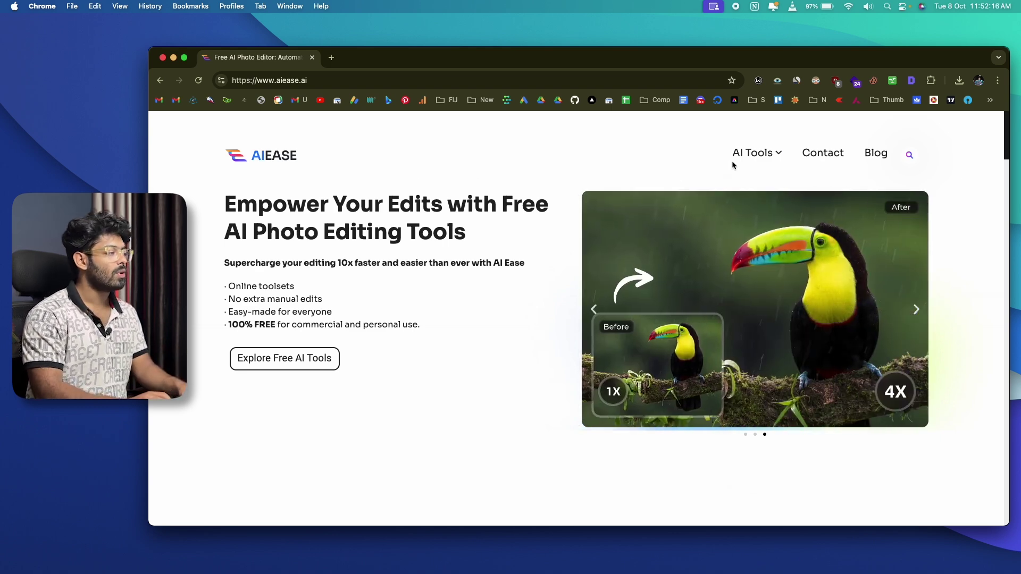
Step: Go to the AI Face Swap page from the AI Tools header menu
mouse_move(747, 160)
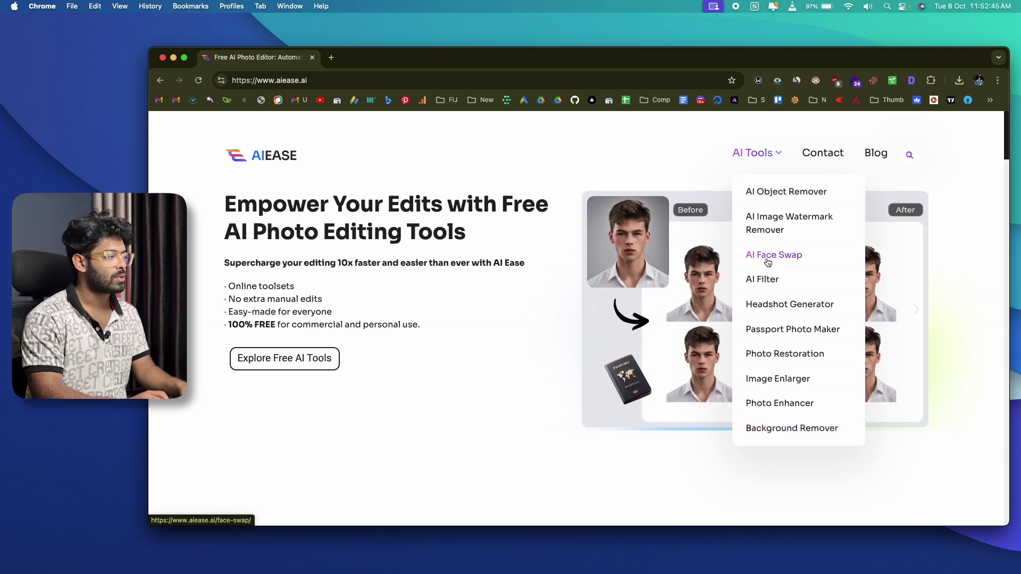
click(764, 260)
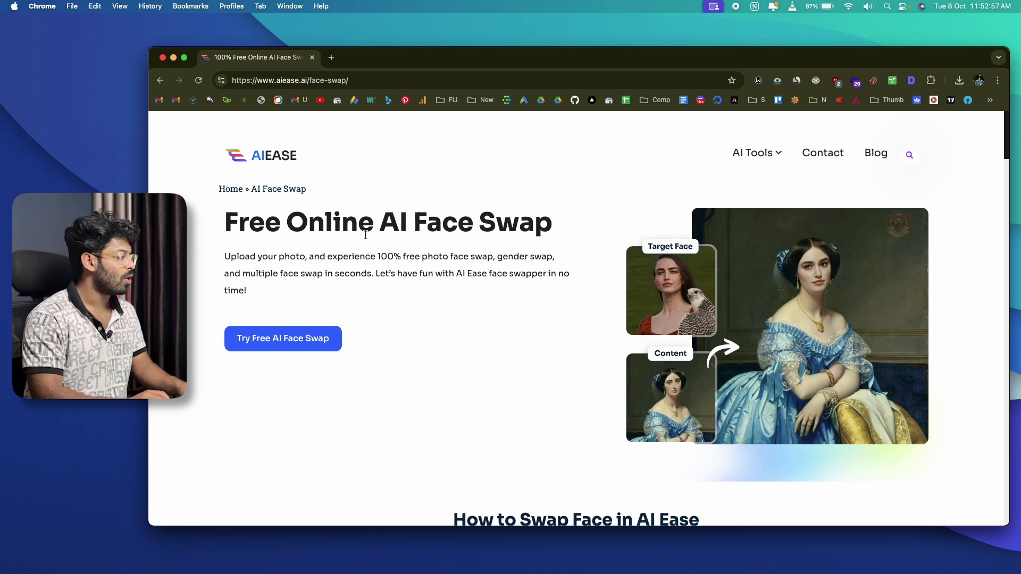
Step: Launch the face swap app via 'Try Free AI Face Swap' and look over its empty panels
click(271, 343)
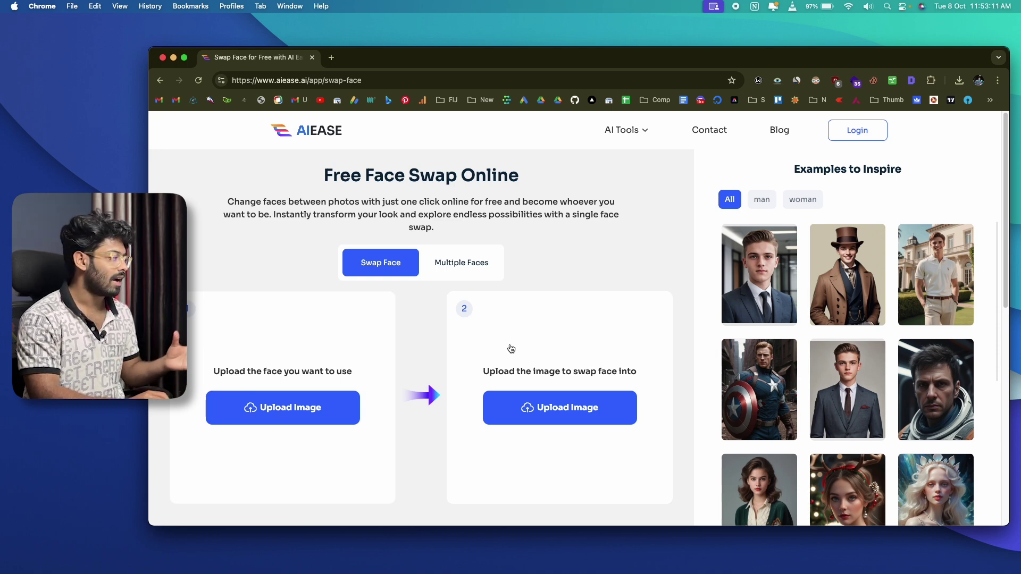
scroll(450, 361, down, 1)
scroll(450, 362, down, 3)
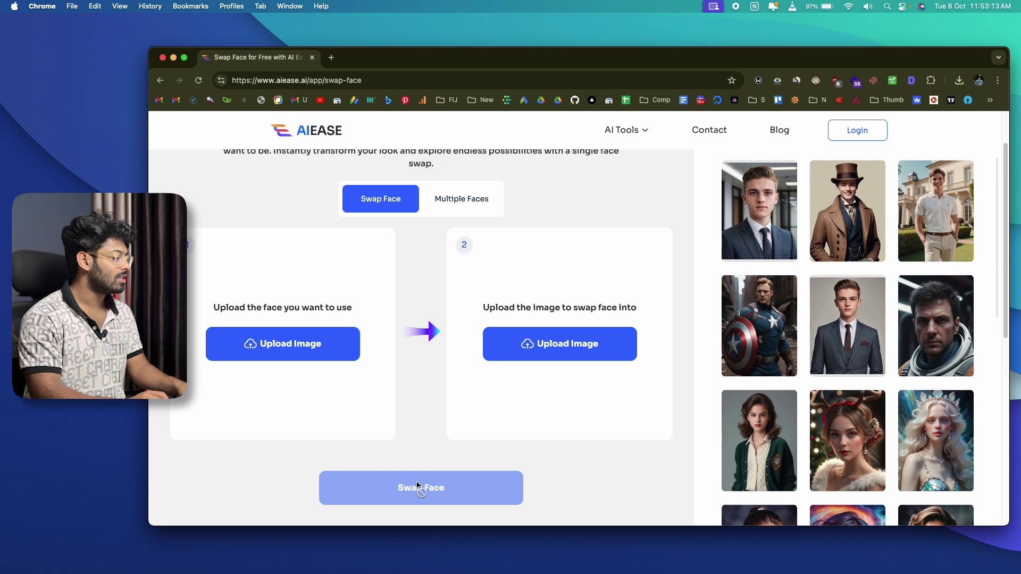
scroll(414, 426, up, 4)
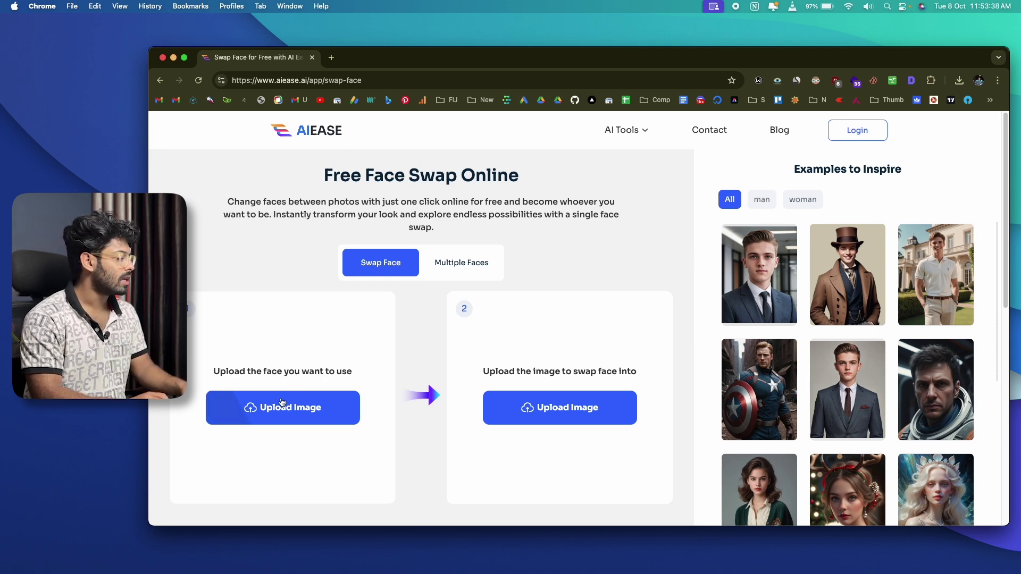
Step: Upload the orange-sweater portrait pexels-lolarussian-1855582.jpg as the source face
click(268, 408)
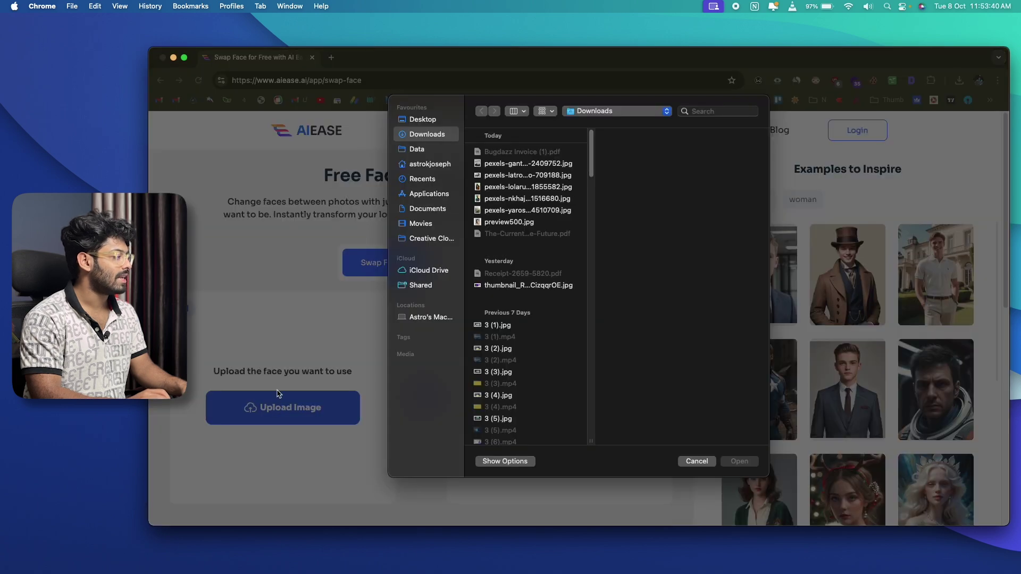
click(535, 188)
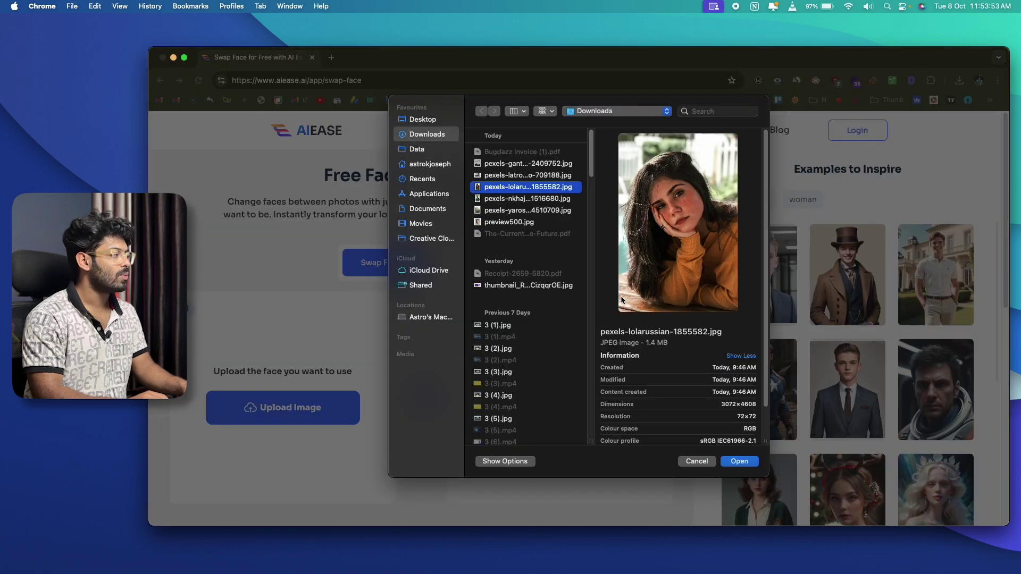
click(744, 461)
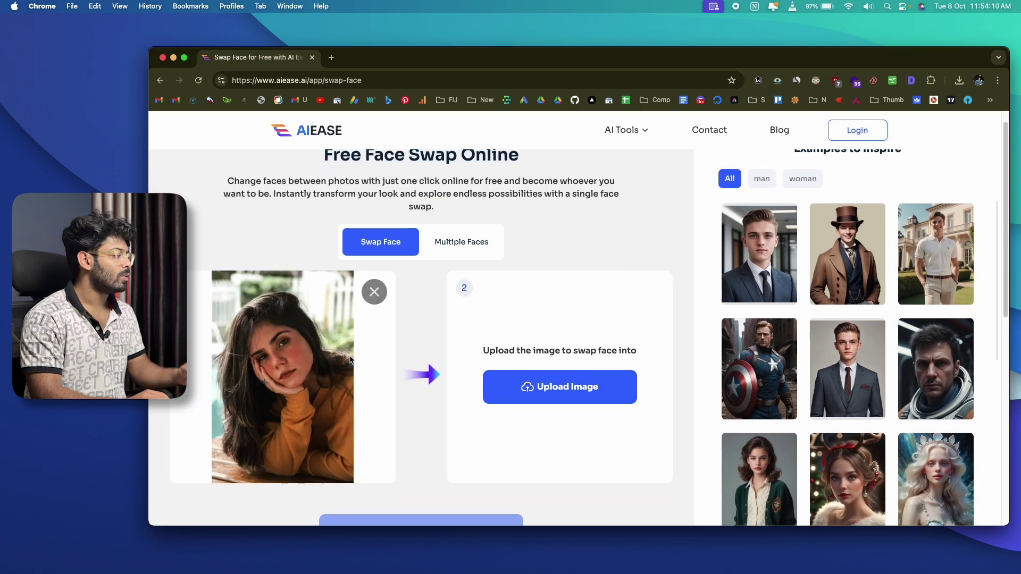
scroll(346, 356, down, 1)
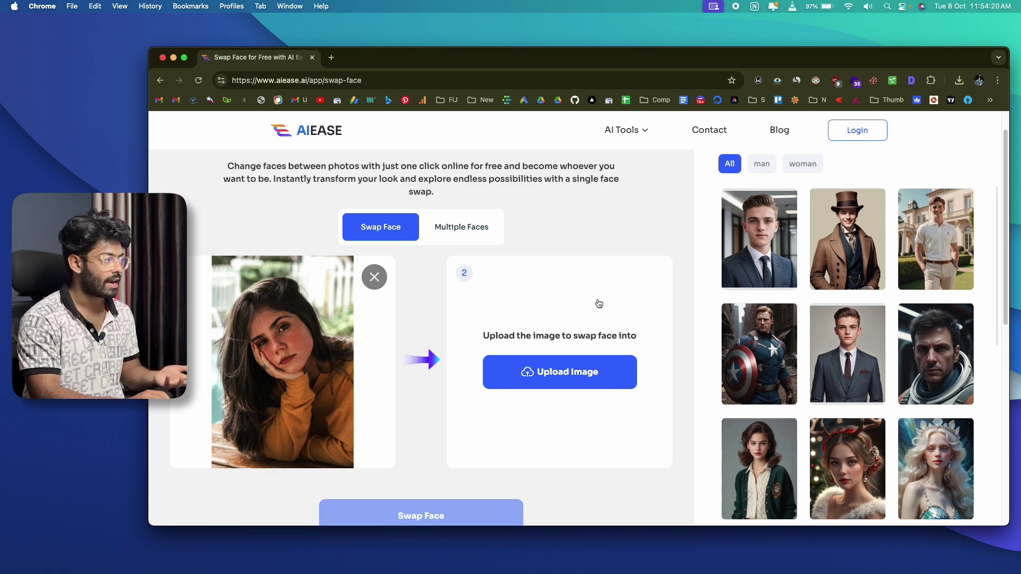
scroll(978, 260, up, 1)
scroll(841, 276, down, 3)
scroll(841, 276, down, 5)
scroll(842, 374, up, 4)
scroll(842, 374, up, 1)
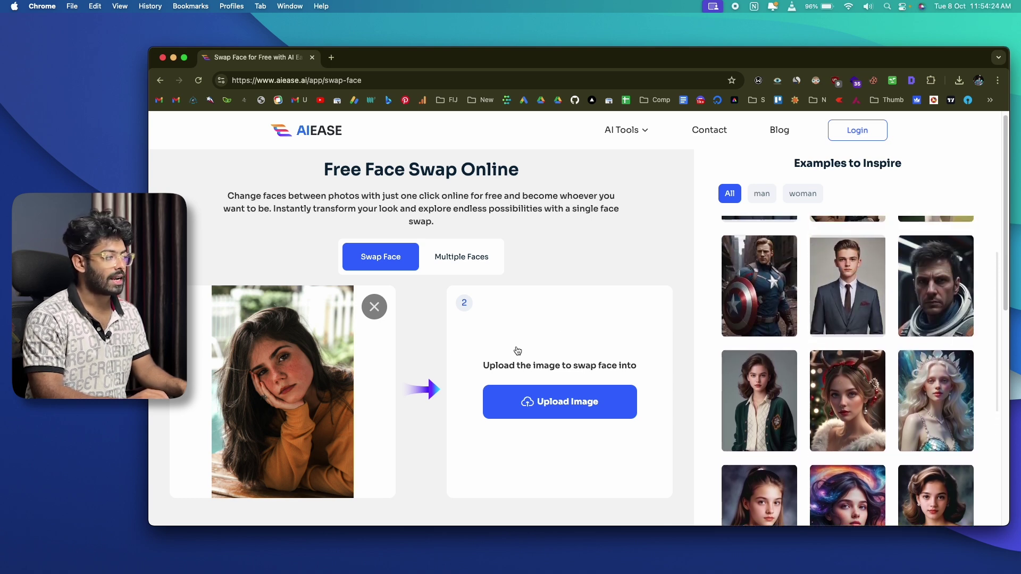
Step: Filter examples to 'woman' and choose the green-cardigan woman as the target image
click(801, 195)
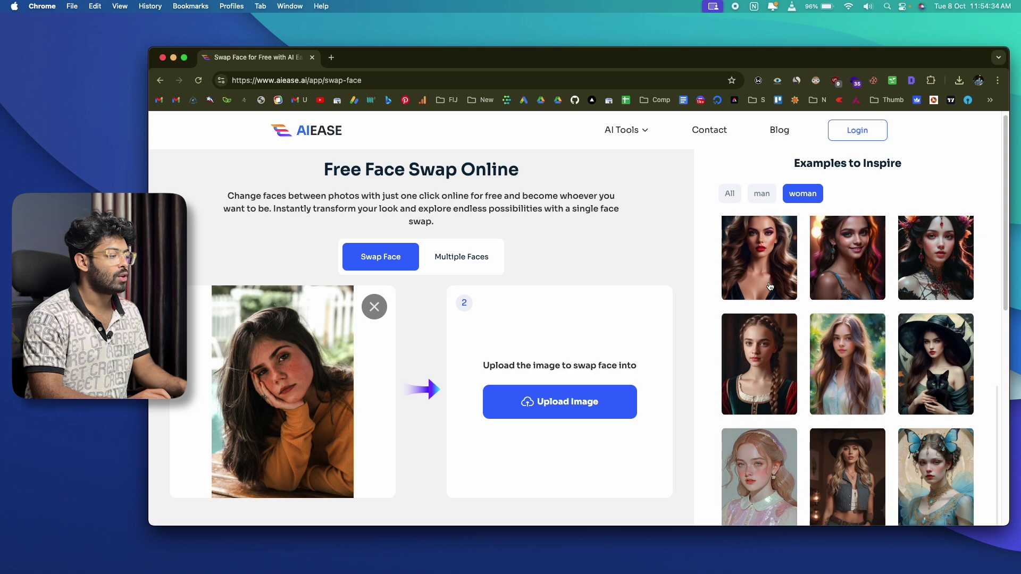
scroll(769, 287, down, 3)
scroll(770, 287, up, 3)
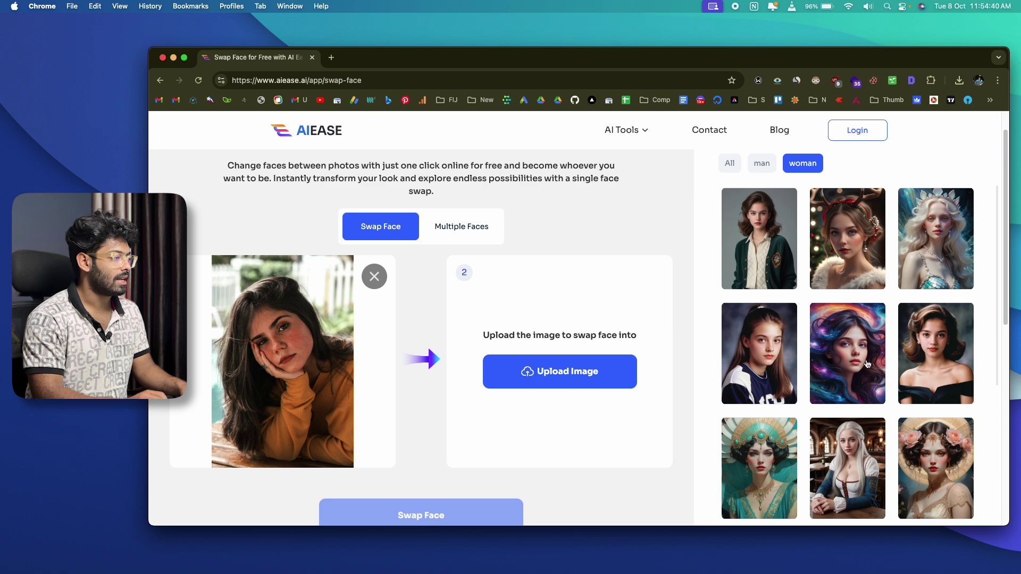
click(744, 239)
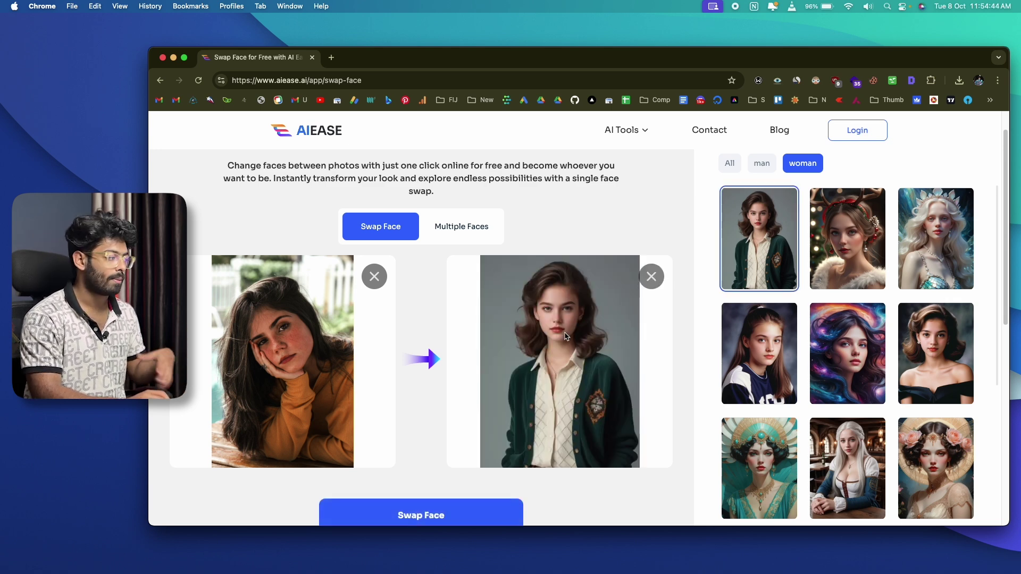
scroll(566, 336, down, 2)
Step: Run Swap Face to generate the swapped green-cardigan portrait
click(425, 471)
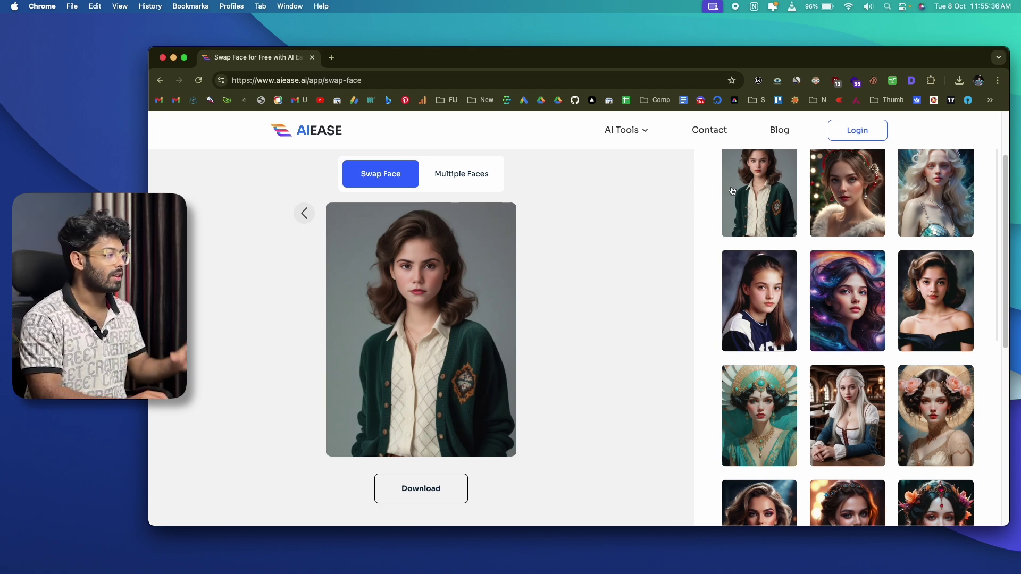
scroll(501, 323, up, 2)
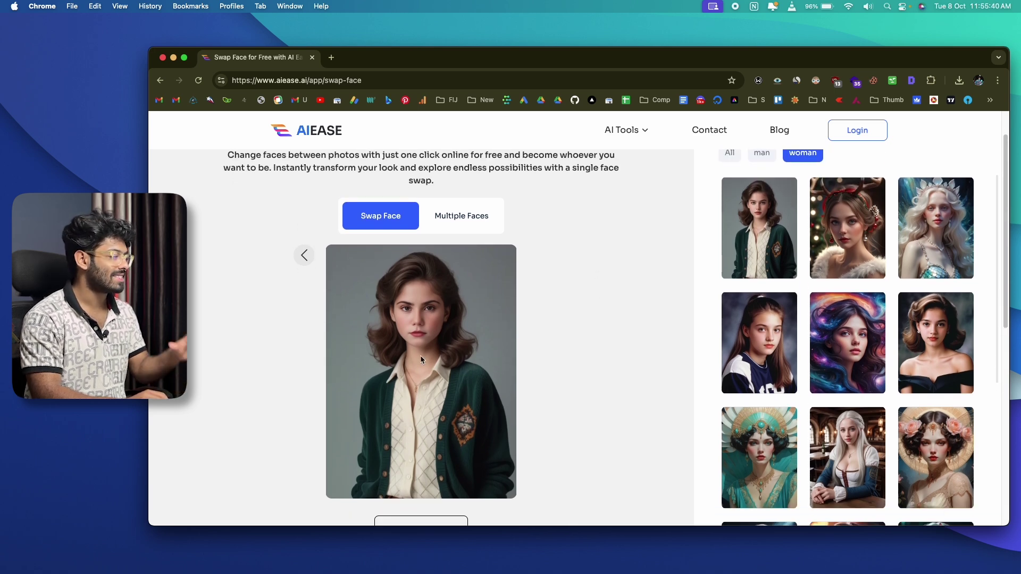
scroll(515, 345, down, 2)
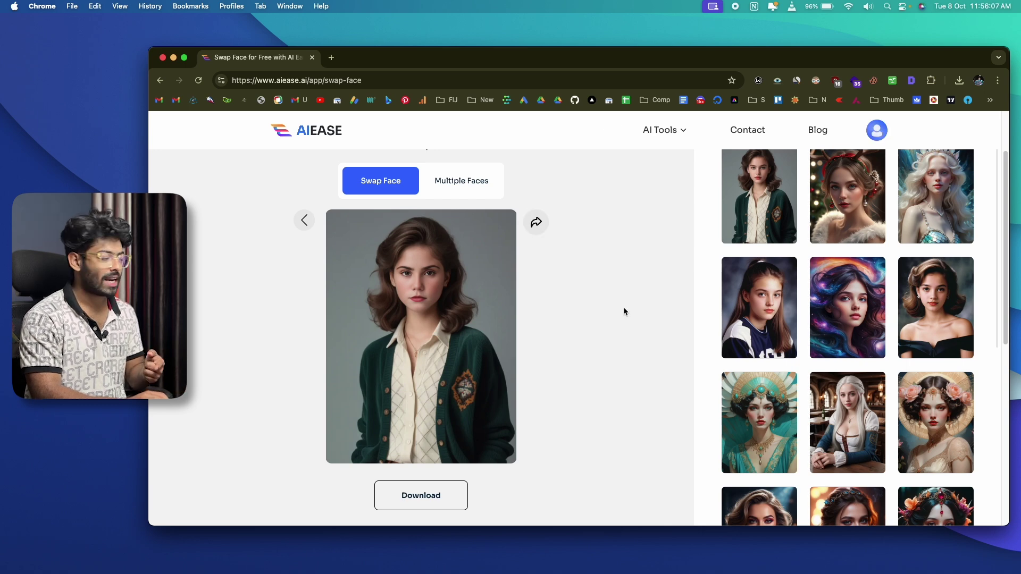
Step: Download the result as 1728368767958.jpg, check it in Preview, then quit Preview
click(421, 495)
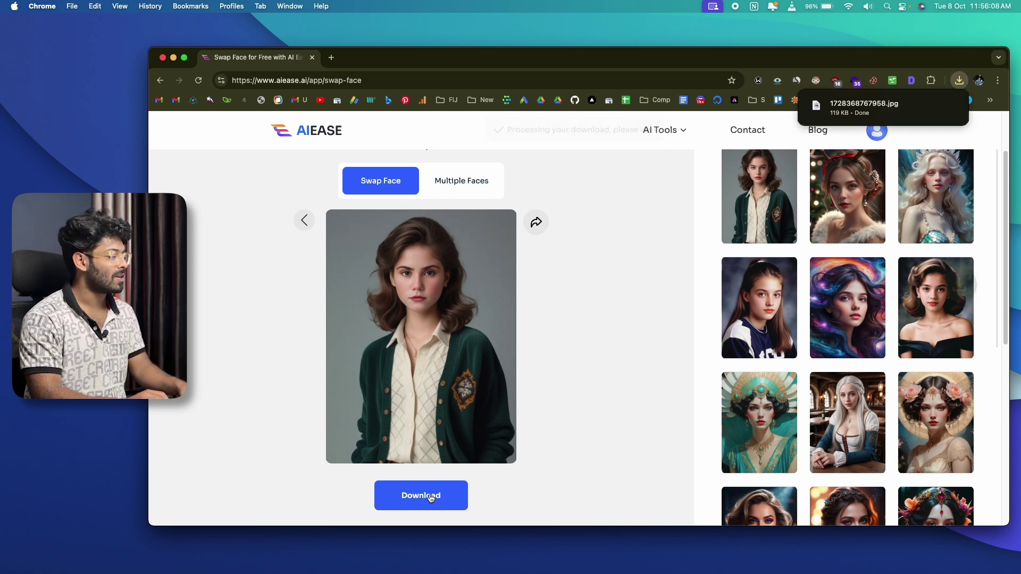
click(843, 117)
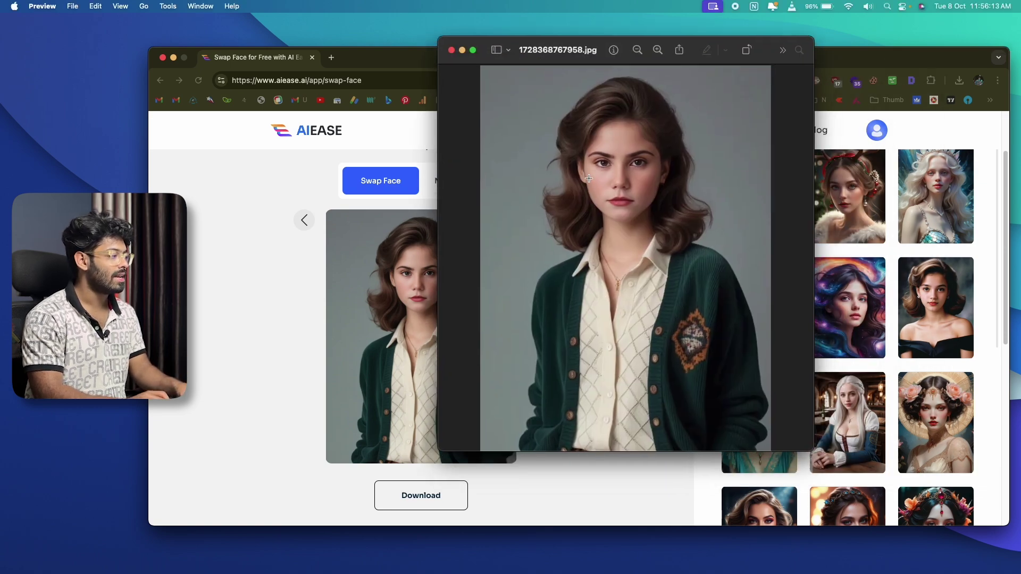
key(super+q)
scroll(592, 255, up, 2)
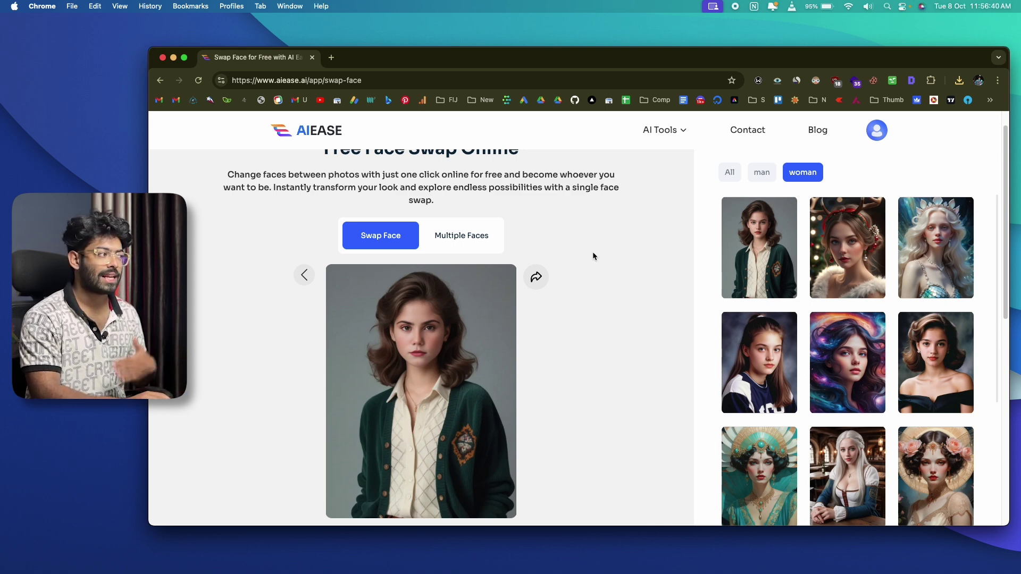
Step: Open the account avatar menu, then dismiss it
scroll(593, 251, down, 2)
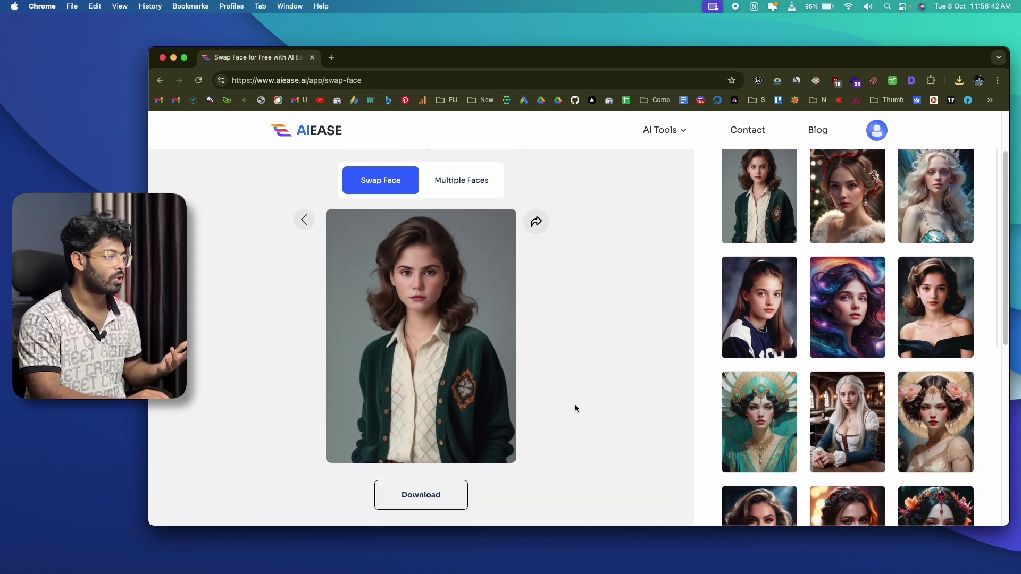
scroll(575, 408, up, 3)
click(876, 129)
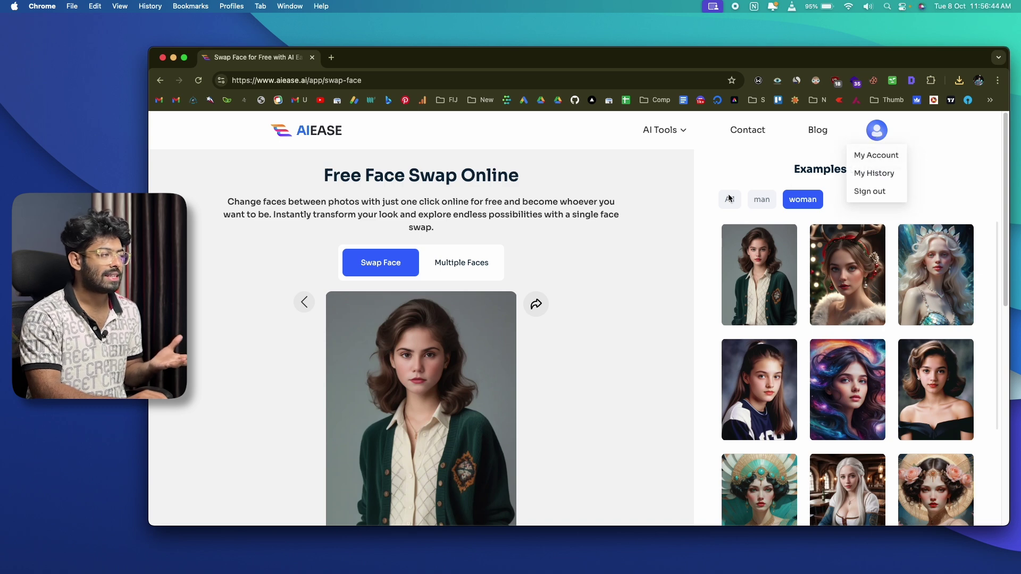
click(713, 188)
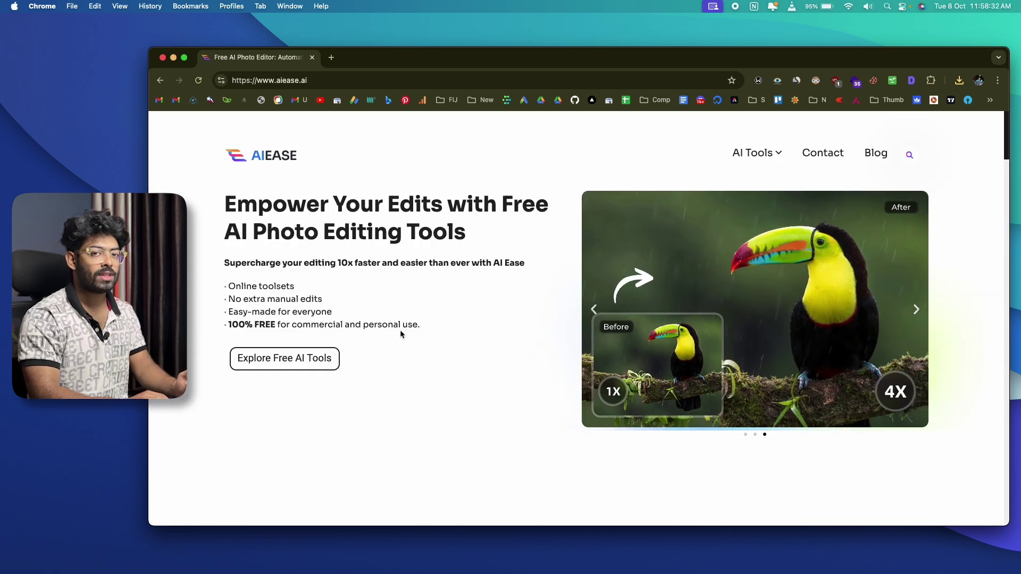
Step: Open Photo Restoration from AI Tools and start 'Restore Photos for Free'
mouse_move(755, 154)
click(789, 358)
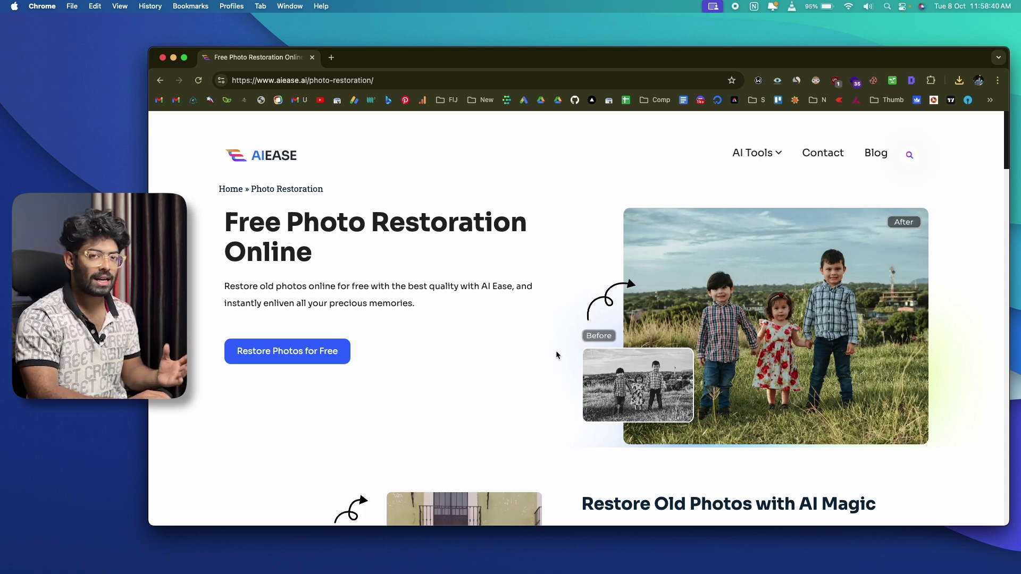
scroll(557, 350, down, 1)
click(317, 330)
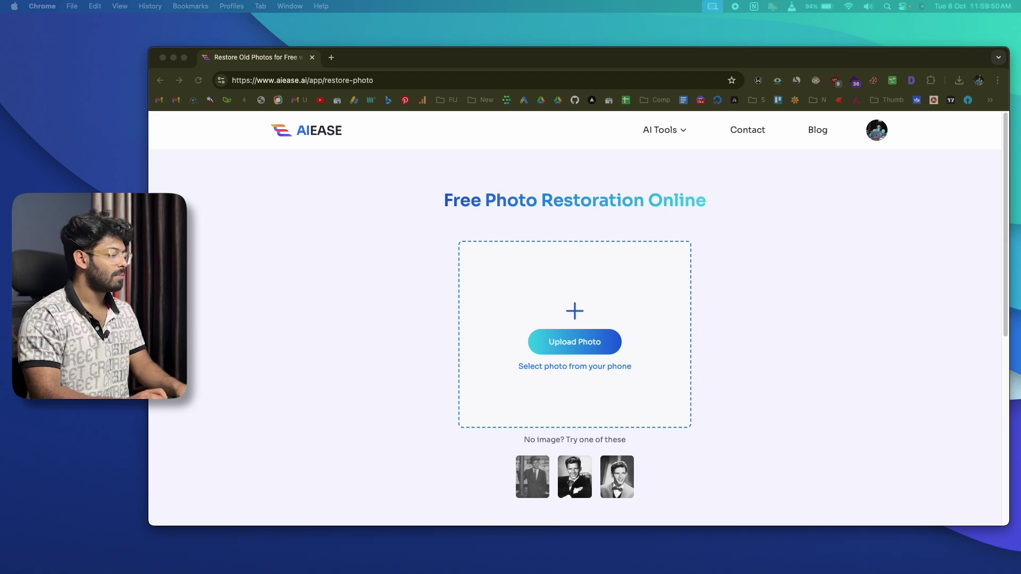
Step: Upload the old black-and-white family photo and restore it with Enhance and Colorizer on
drag(611, 342, 601, 334)
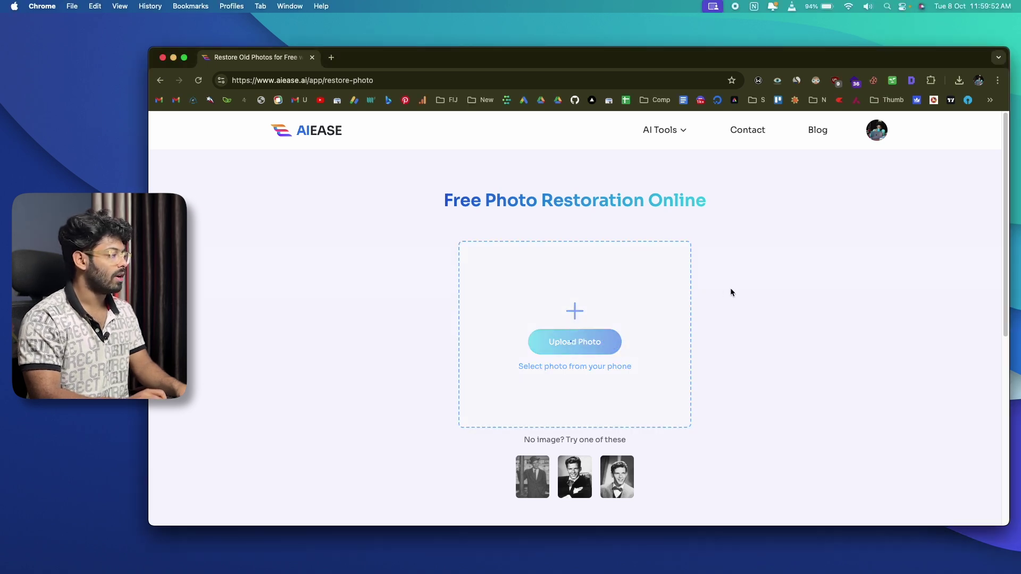
scroll(730, 292, down, 1)
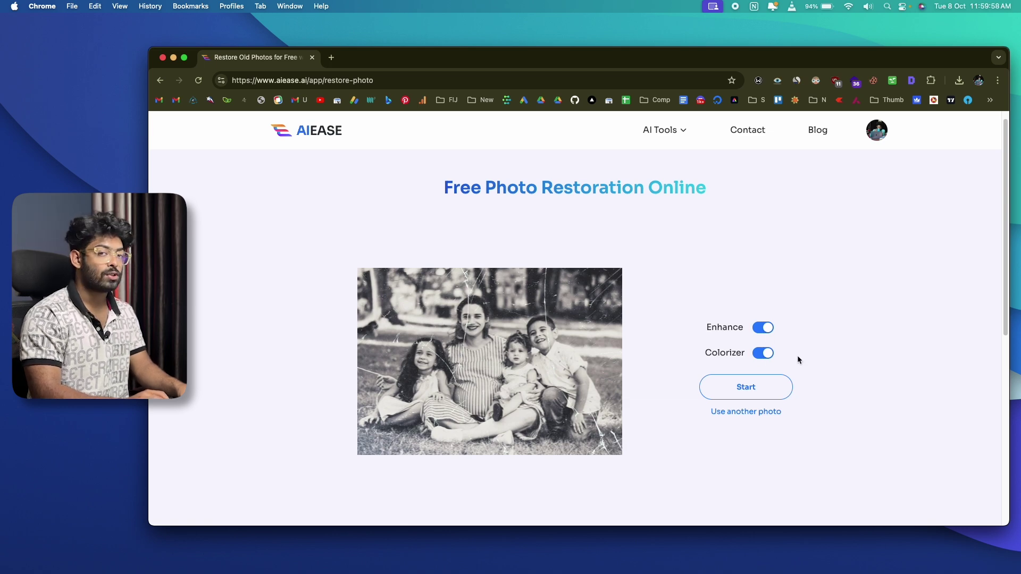
click(758, 379)
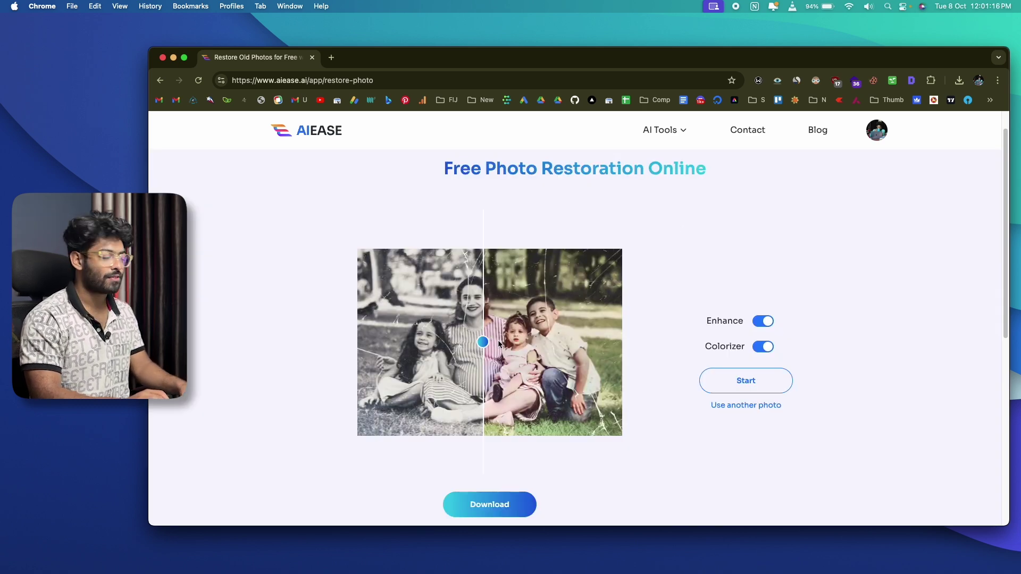
Step: Drag the before/after slider to compare the colourised photo with the black-and-white original
drag(483, 342, 378, 375)
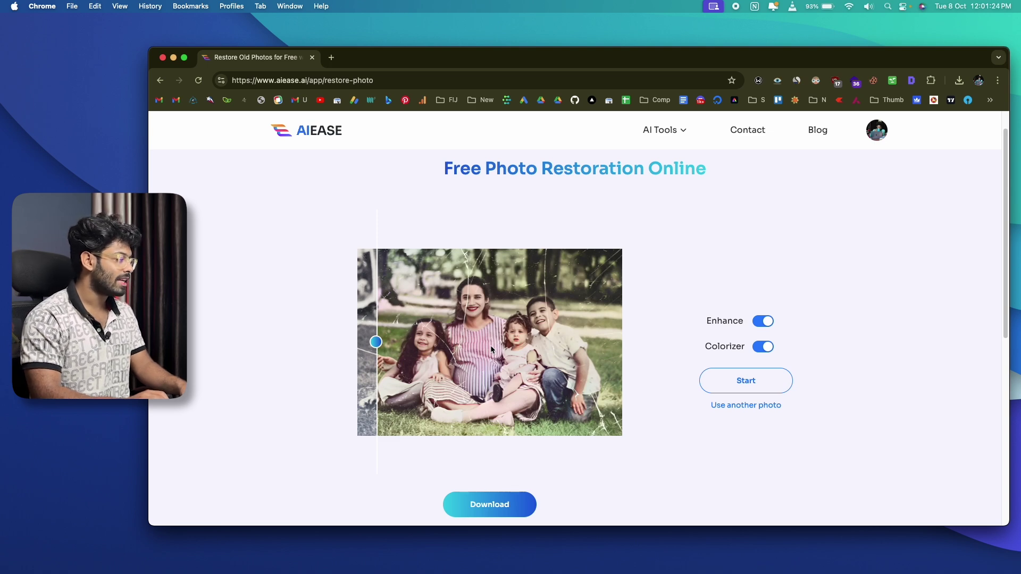
drag(377, 344, 471, 375)
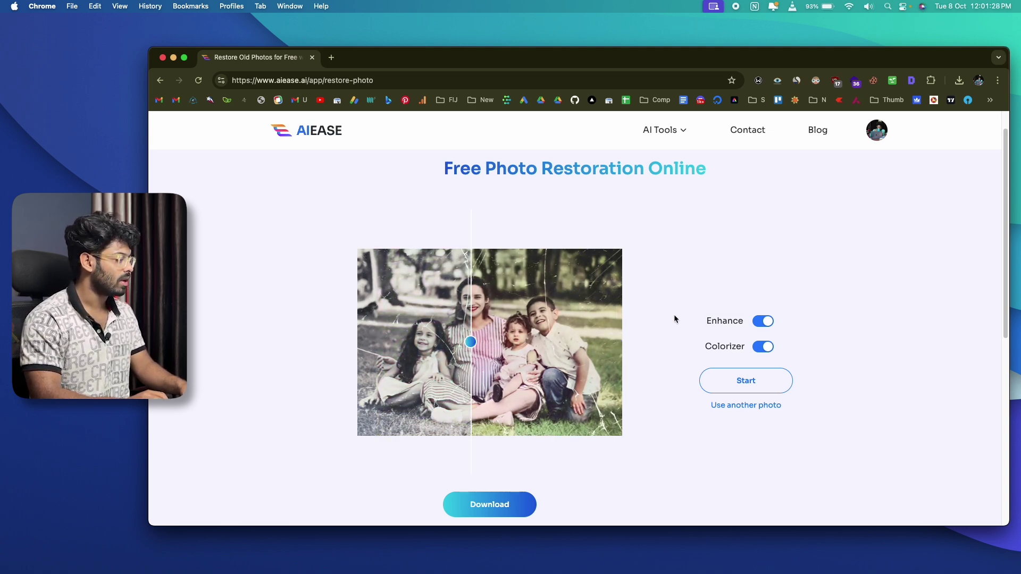
scroll(675, 316, down, 1)
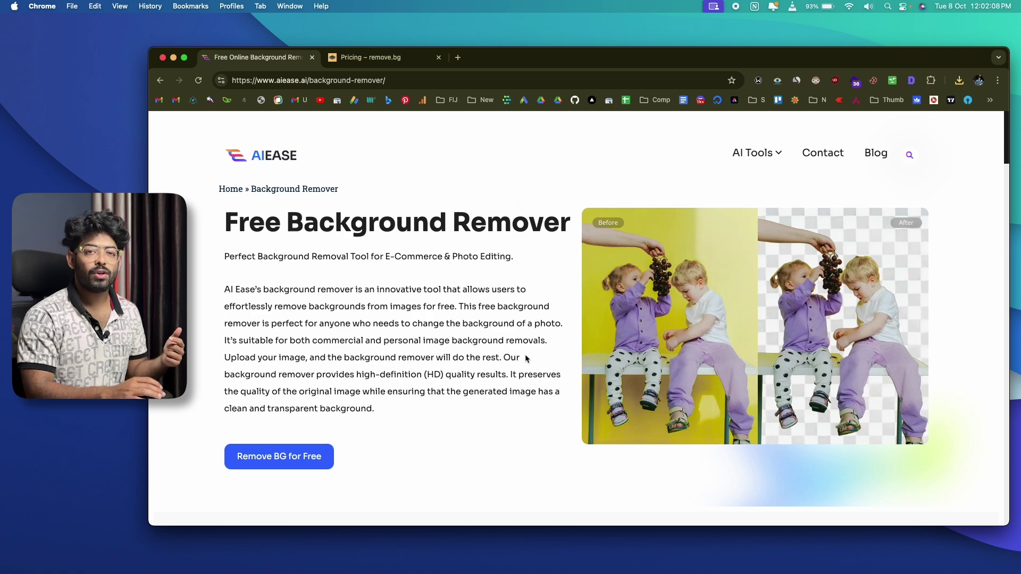
click(367, 57)
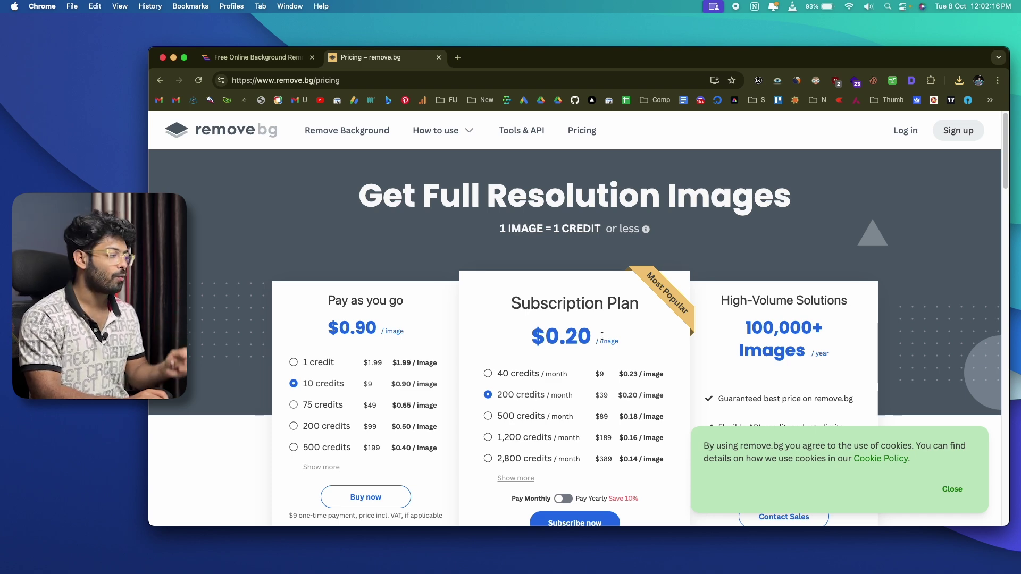
click(287, 59)
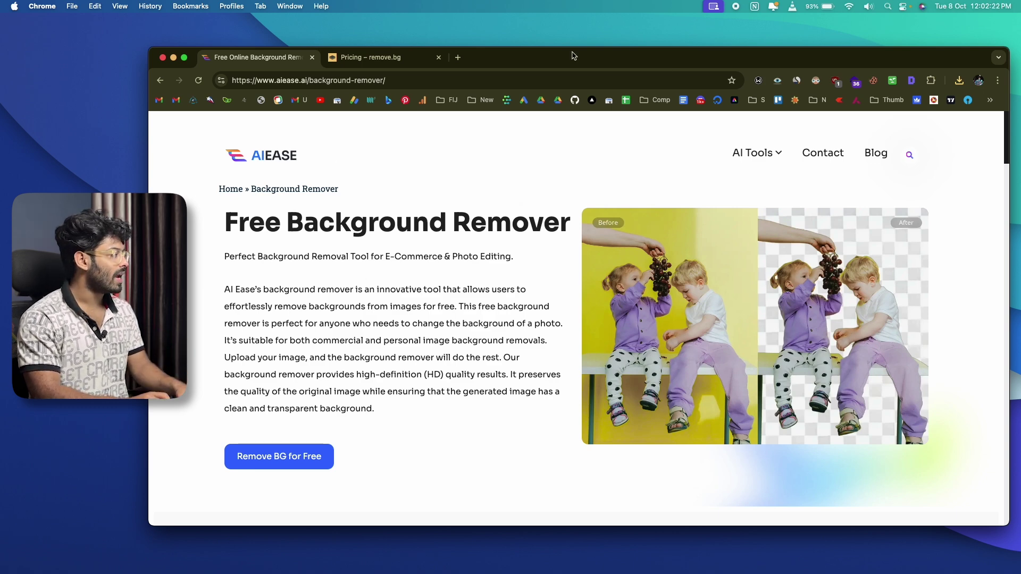
mouse_move(759, 196)
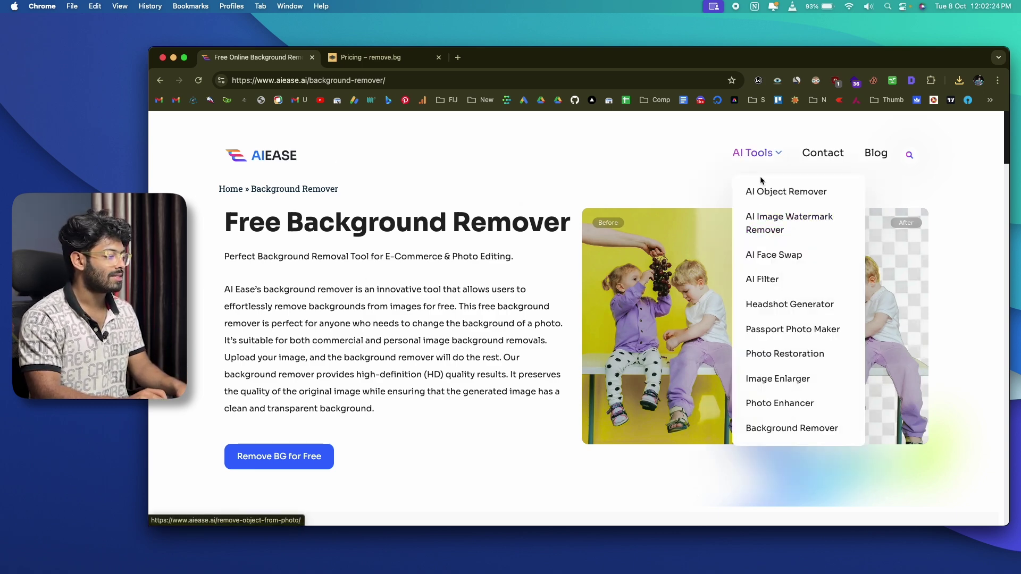
Step: Remove the background from the man's headshot and compare the cut-out with the original
click(255, 461)
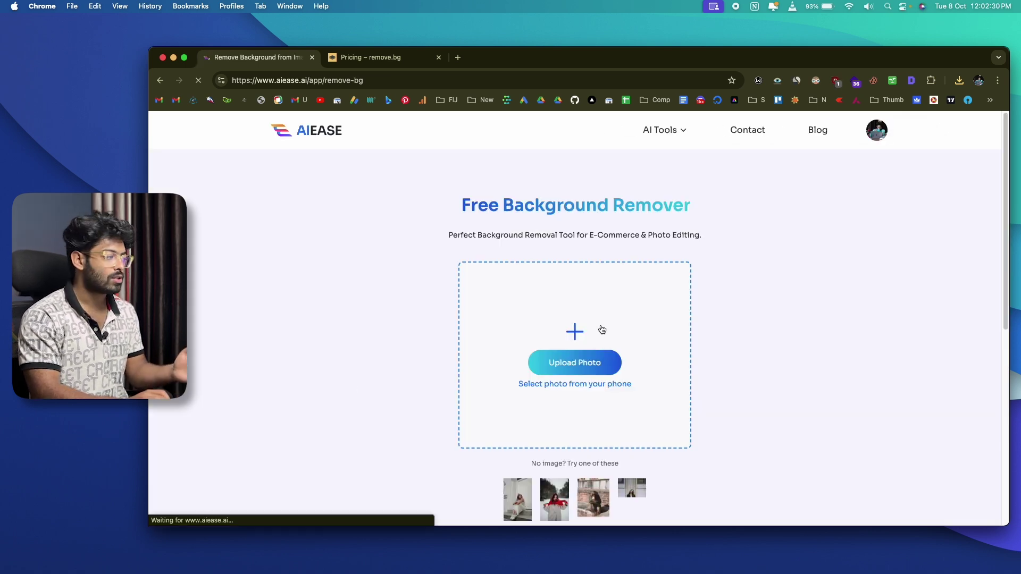
click(584, 382)
key(Return)
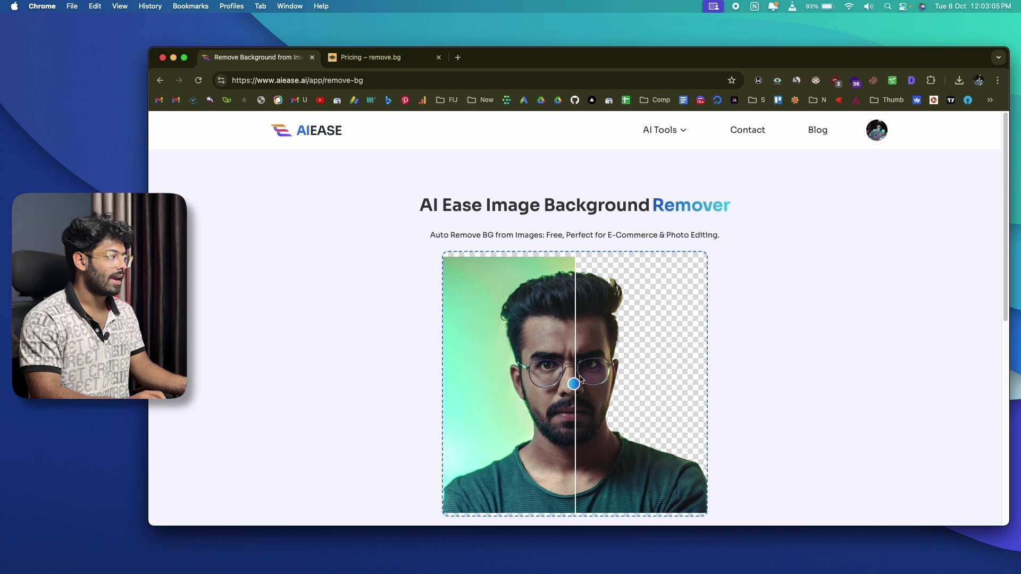
drag(575, 383, 712, 388)
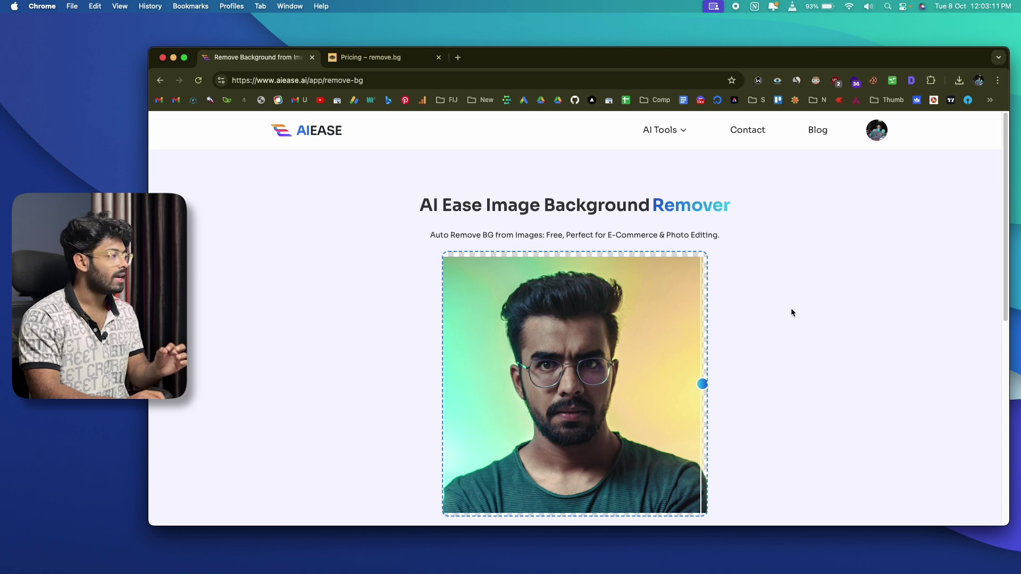
scroll(790, 312, down, 3)
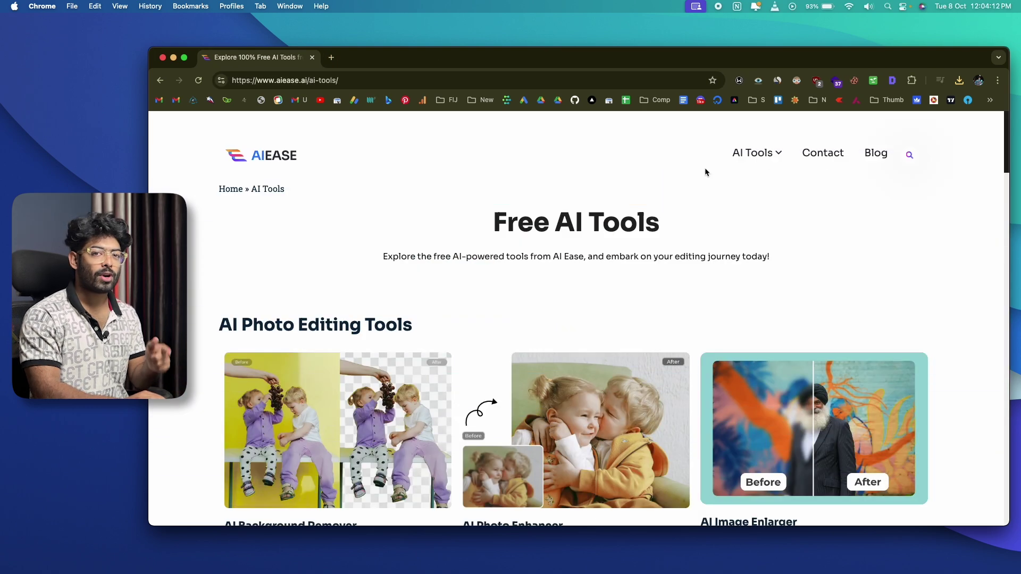
Step: Open AI Ease's AI Filter tool from AI Tools and start the free AI filters
mouse_move(754, 154)
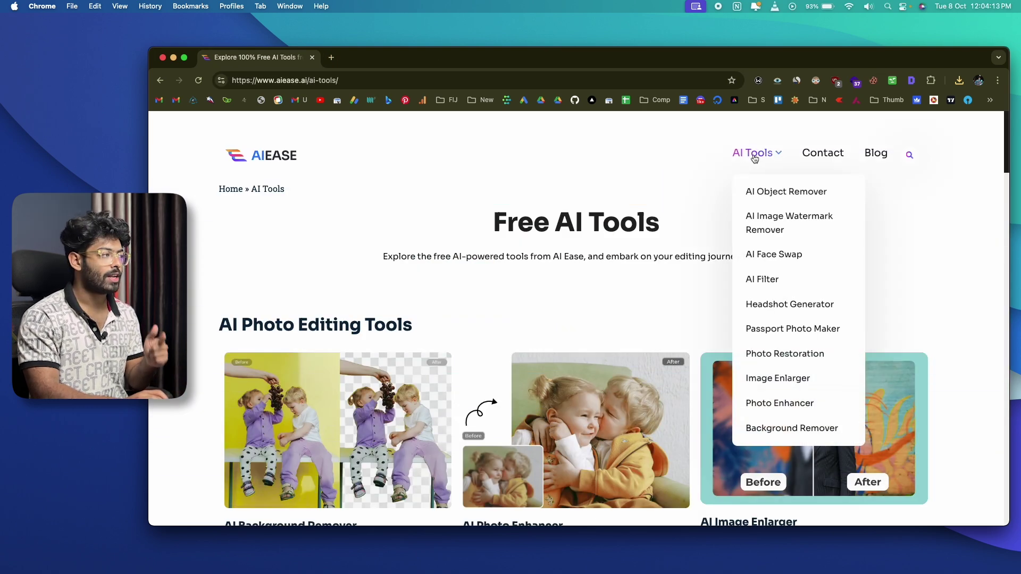
click(762, 282)
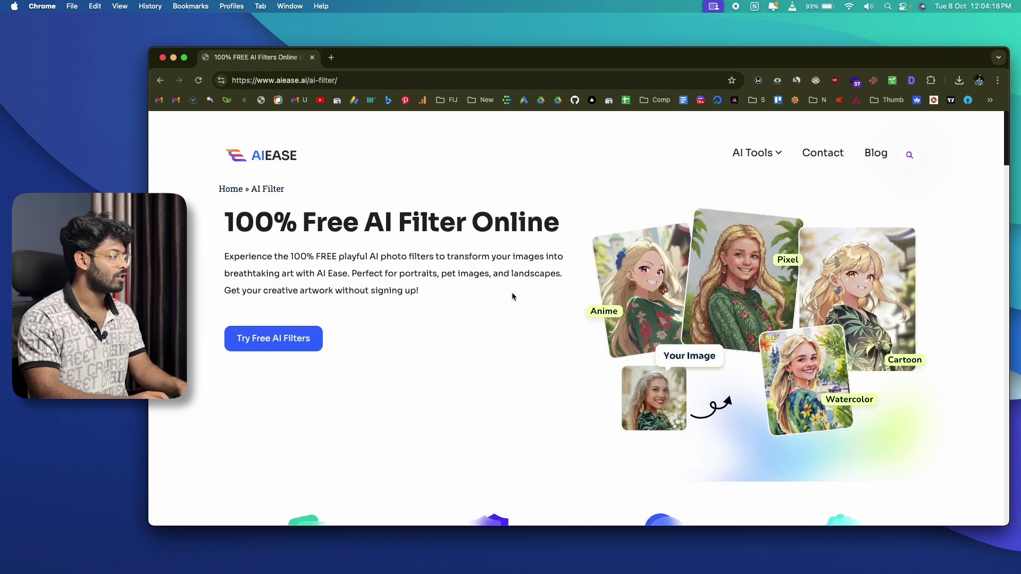
scroll(371, 288, down, 2)
click(277, 297)
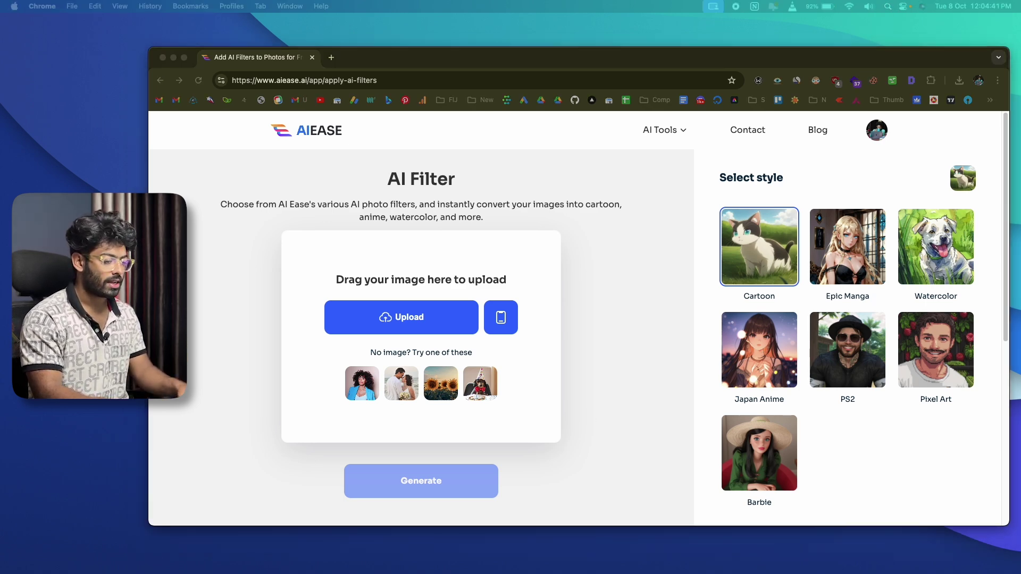
Step: Upload the orange-sweater portrait, review its Japan Anime result, then generate a Cartoon version
drag(659, 308, 433, 310)
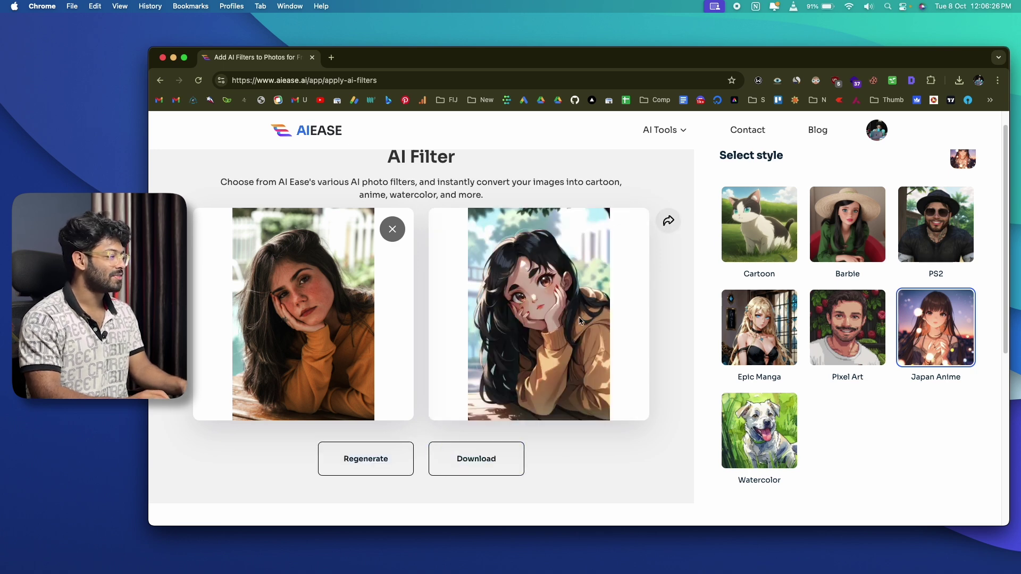
scroll(573, 310, down, 1)
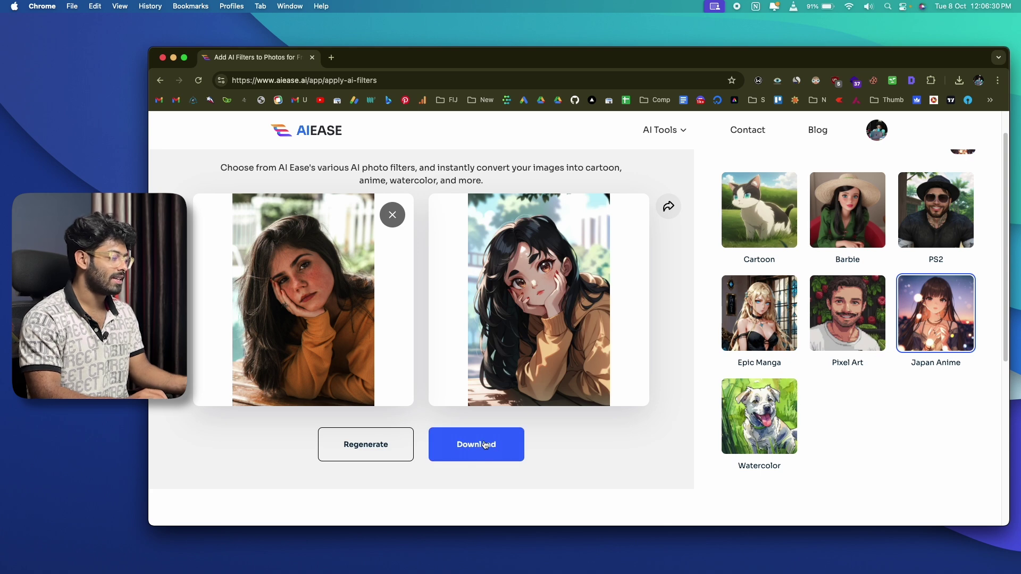
scroll(797, 287, up, 2)
click(769, 262)
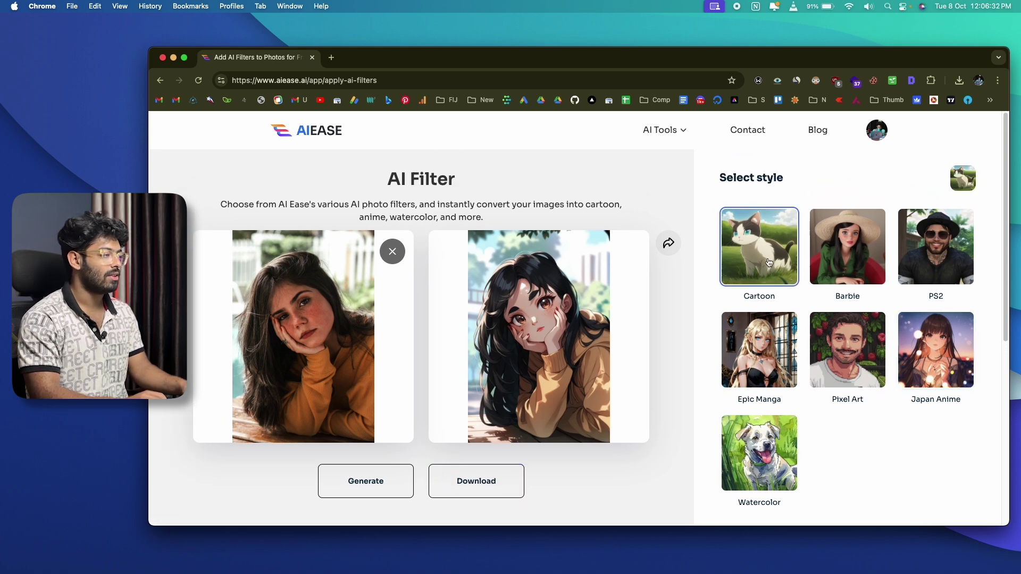
click(384, 486)
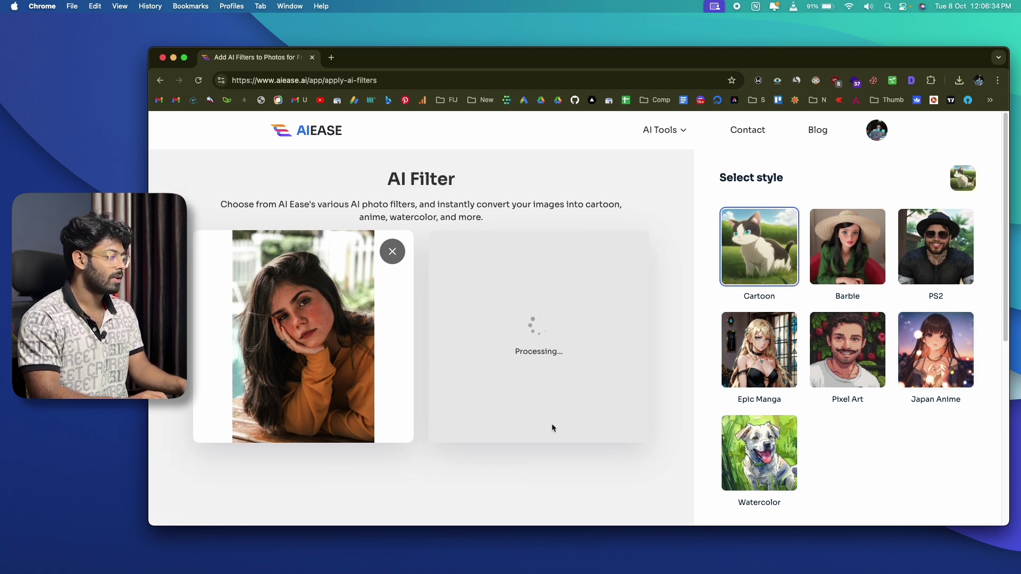